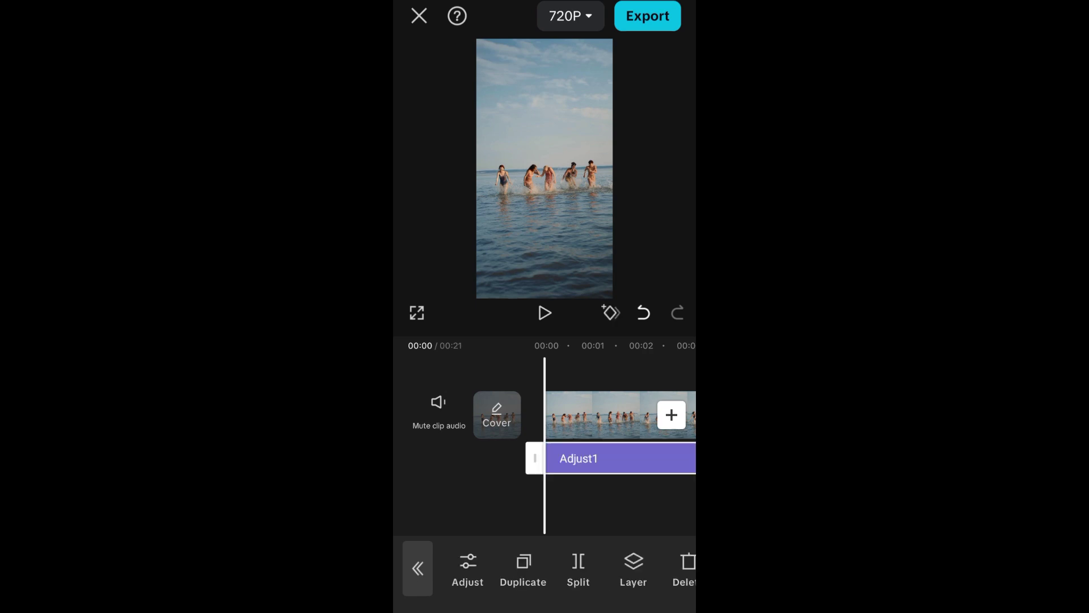
Play the beach video preview, then select the Adjust1 layer and delete it
click(546, 312)
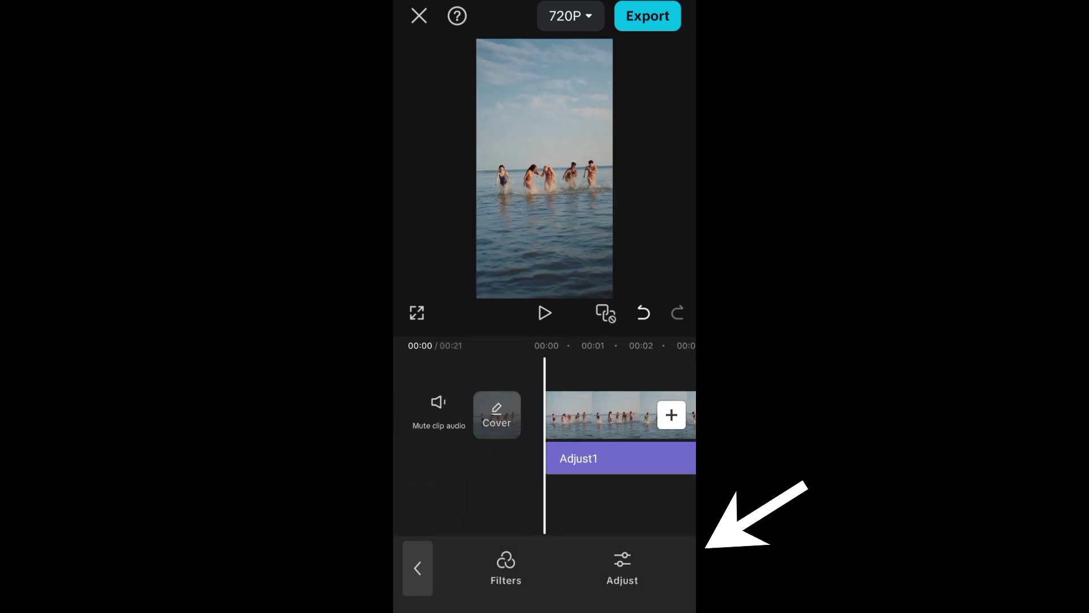
click(621, 459)
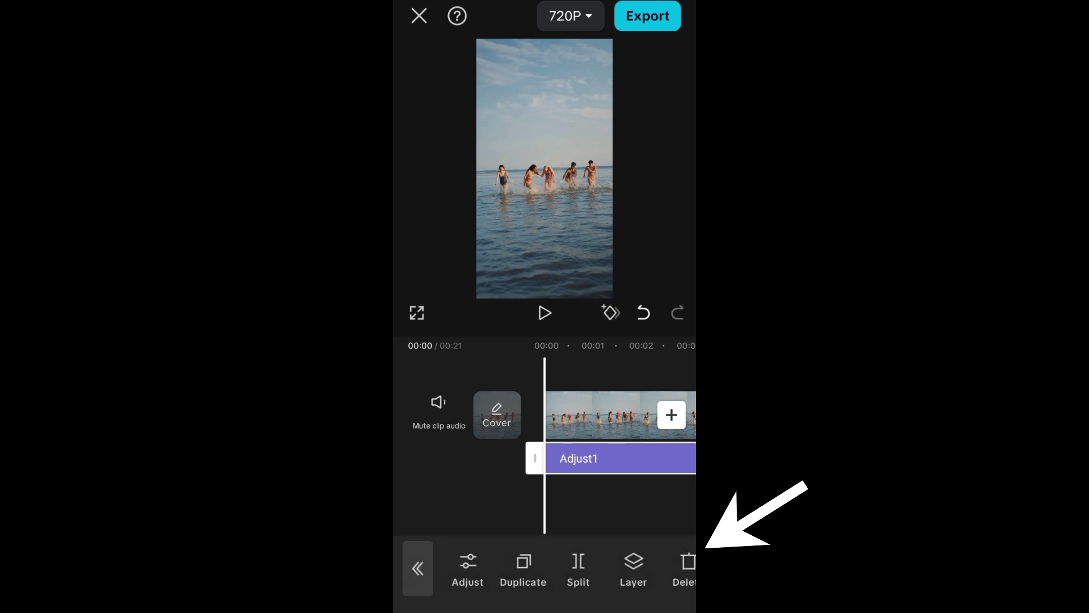
scroll(553, 569, right, 2)
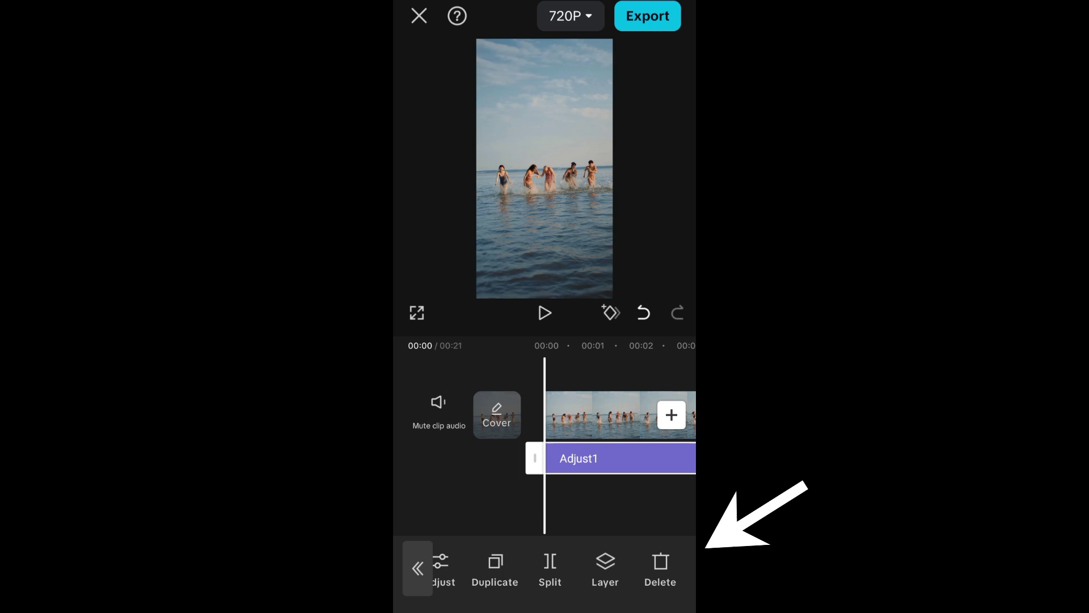
click(660, 569)
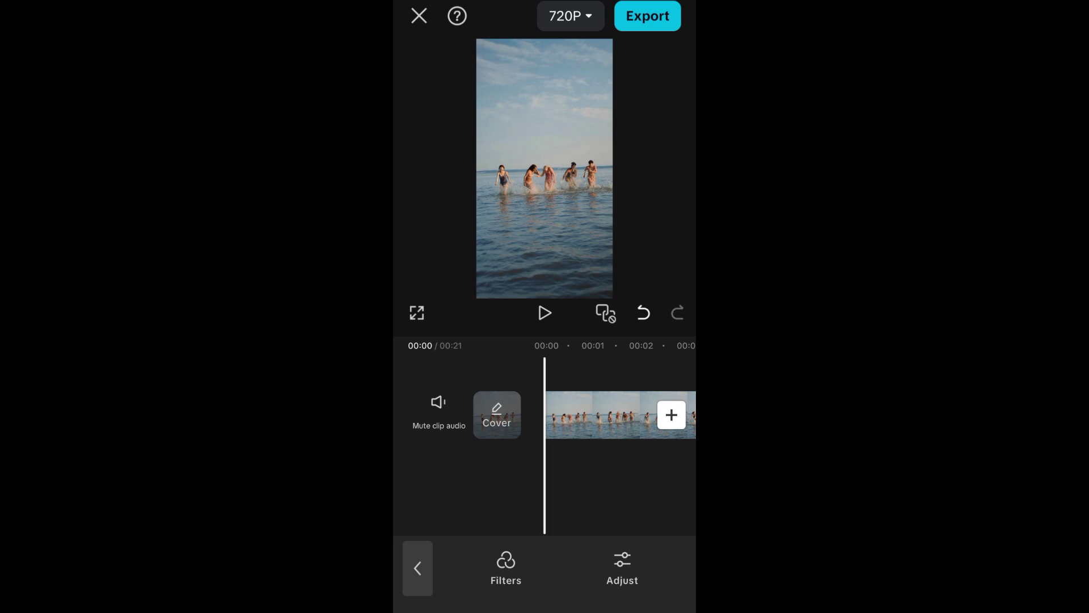
Undo the Adjust1 deletion and bring up the video's adjustment options
click(644, 314)
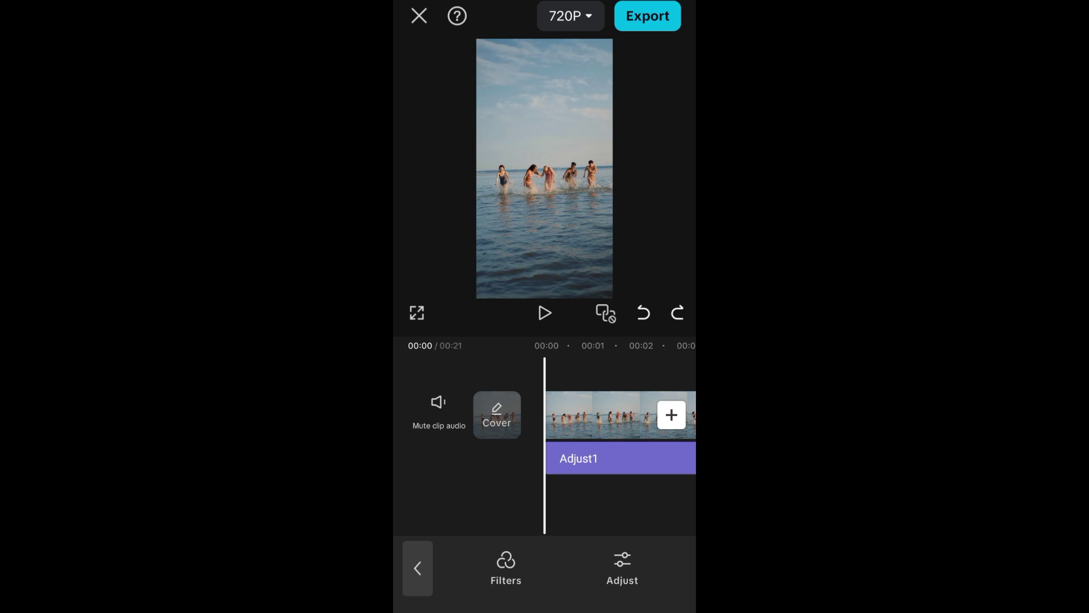
click(418, 568)
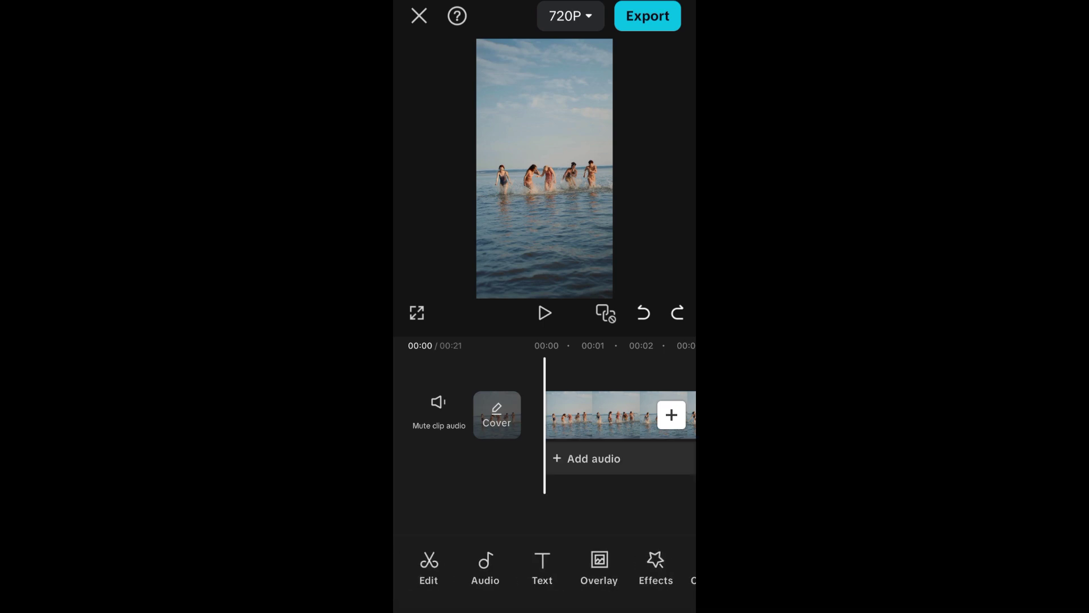
scroll(545, 566, right, 5)
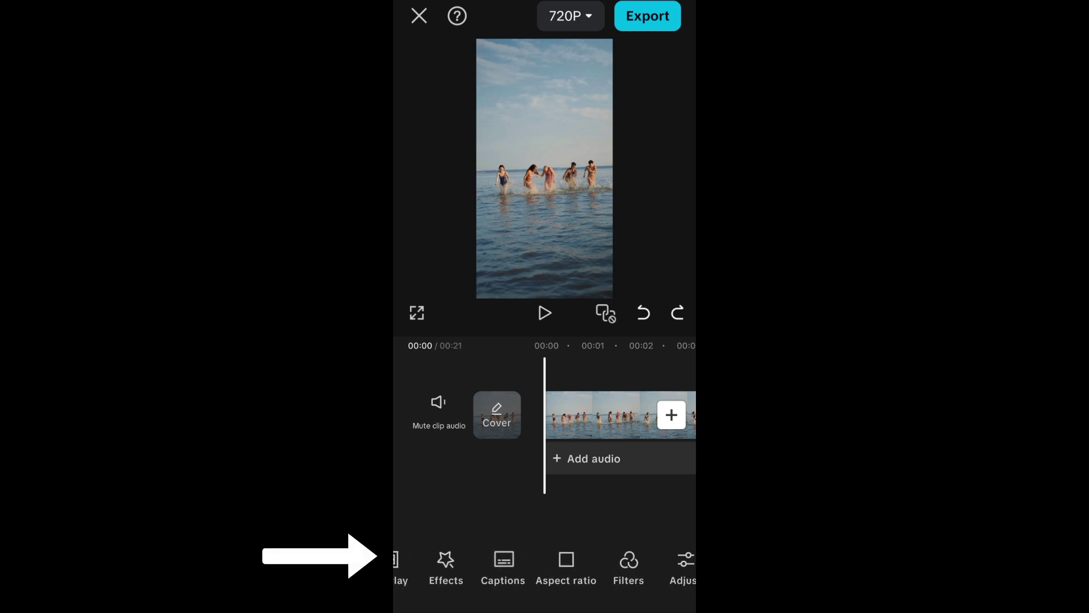
scroll(544, 567, right, 4)
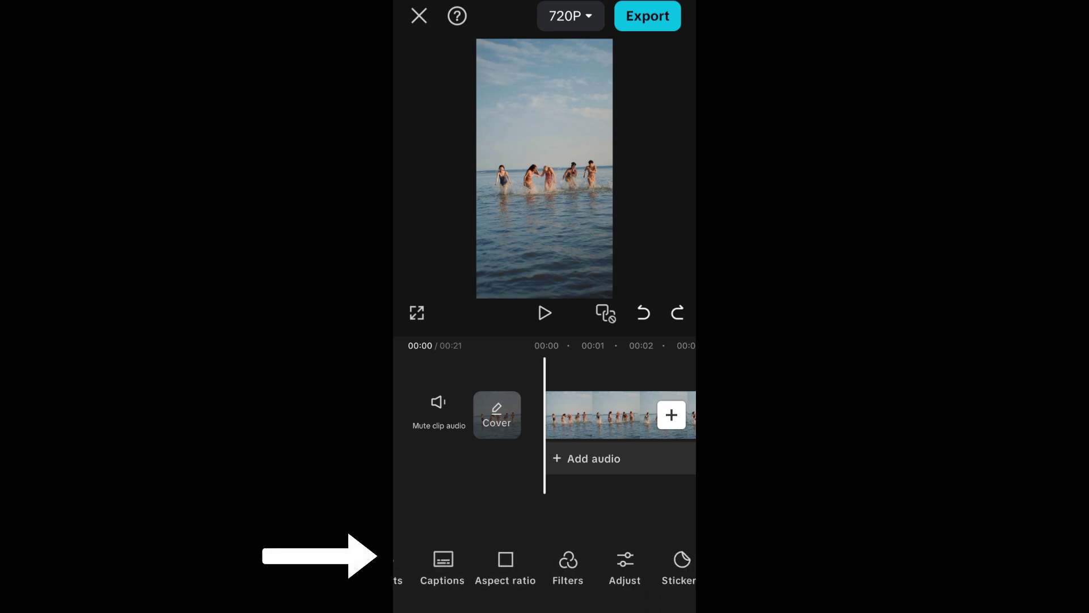
click(593, 567)
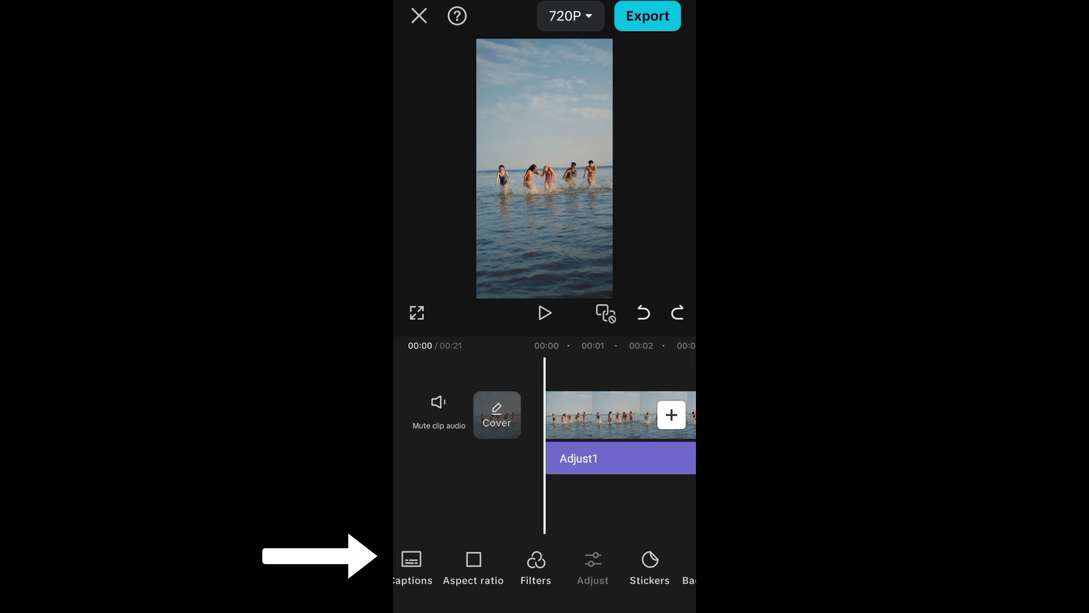
Reset and confirm undoing all adjustments on Adjust1, then apply and close the Adjust panel
click(623, 566)
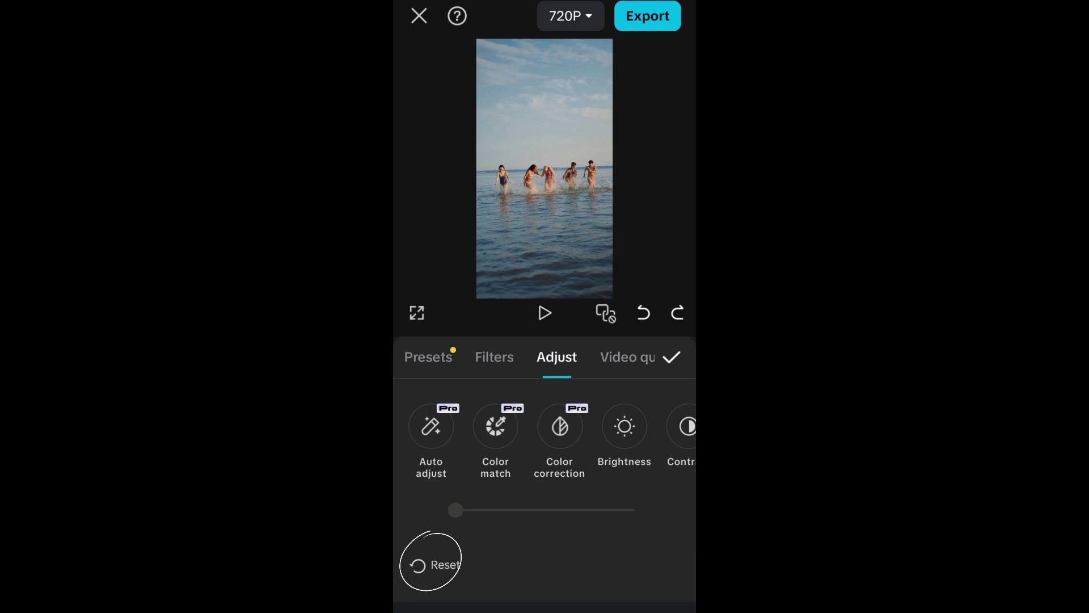
click(435, 565)
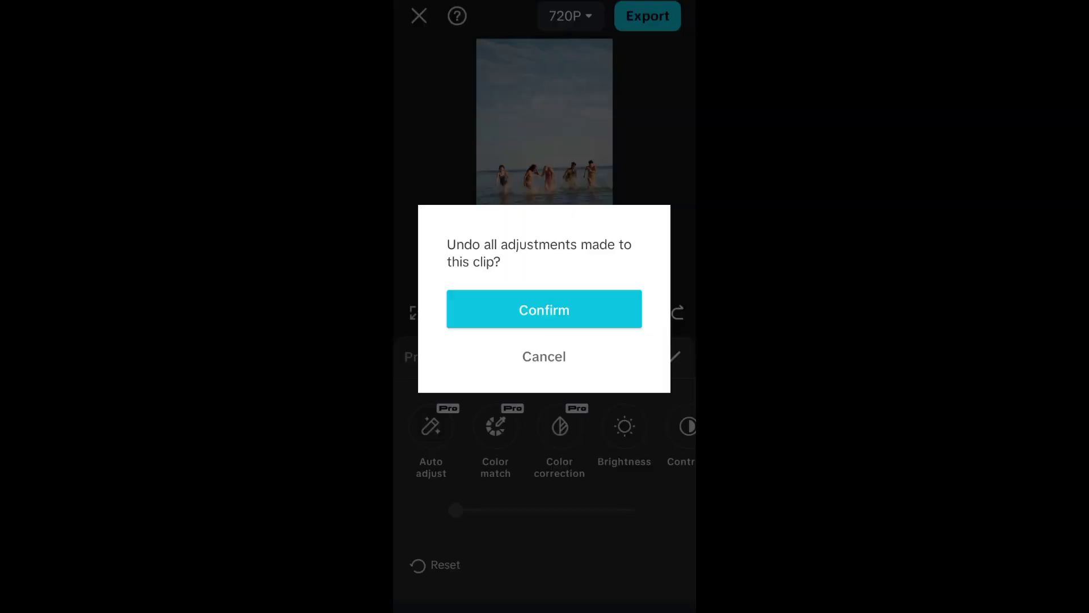
click(545, 310)
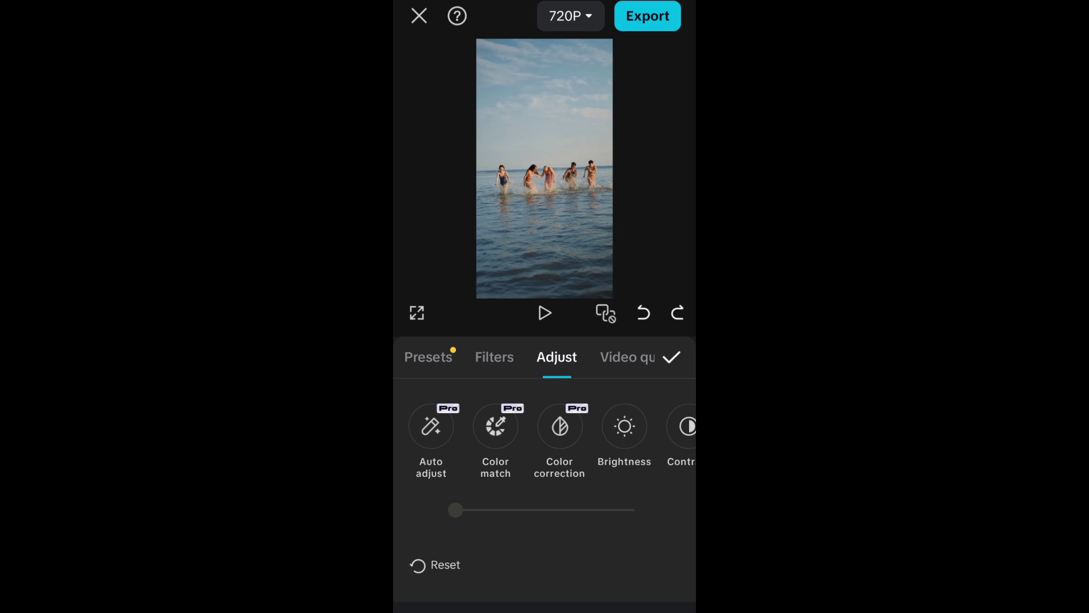
click(672, 357)
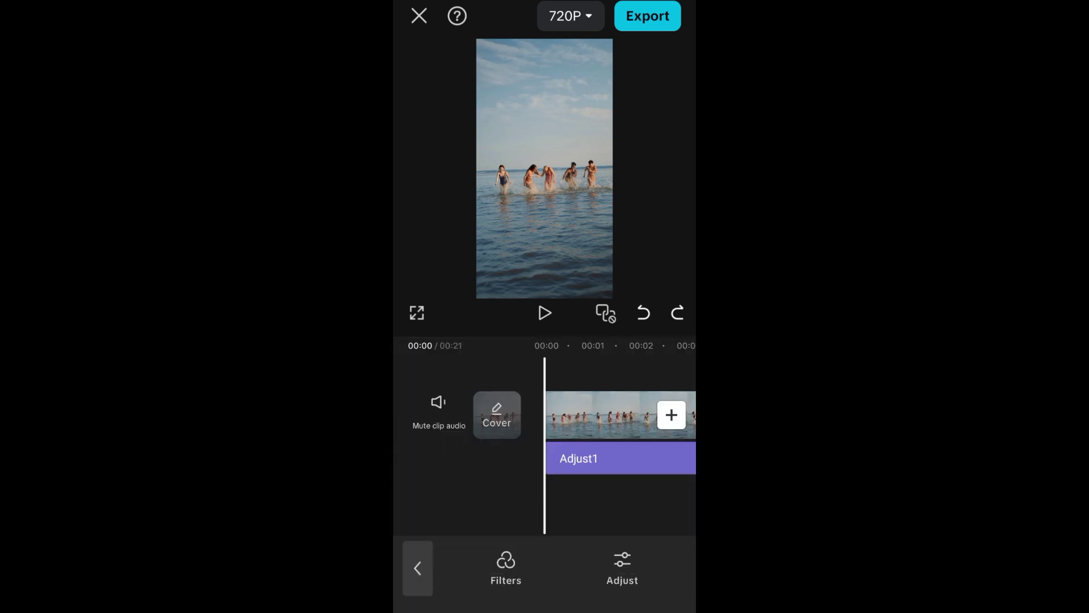
Turn on Auto adjust at strength 100, drop it back to 0, and close the panel
click(623, 567)
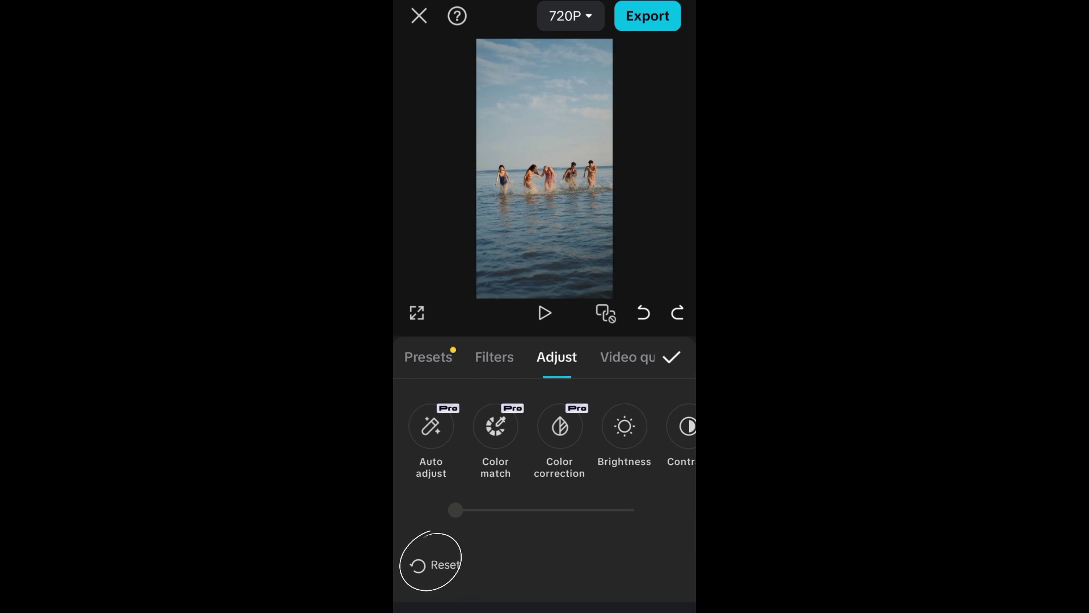
click(432, 426)
click(430, 564)
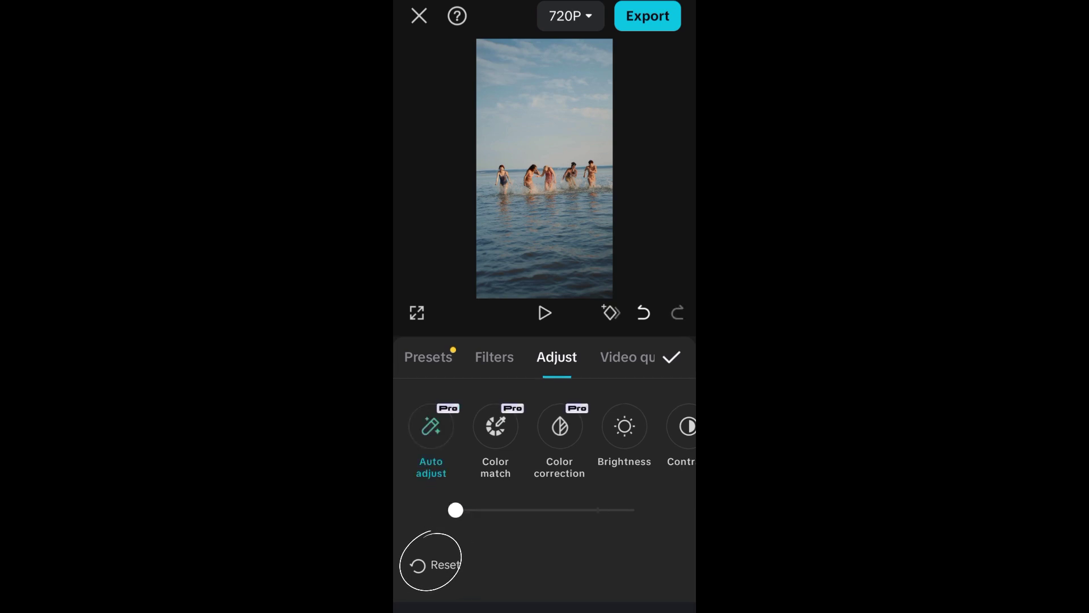
drag(455, 510, 634, 509)
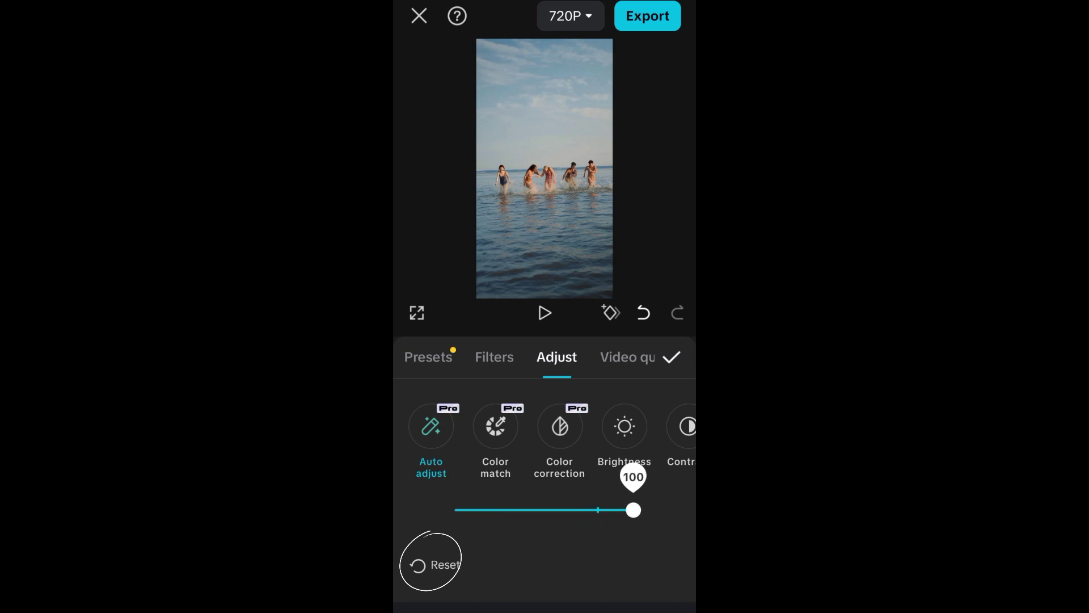
click(435, 565)
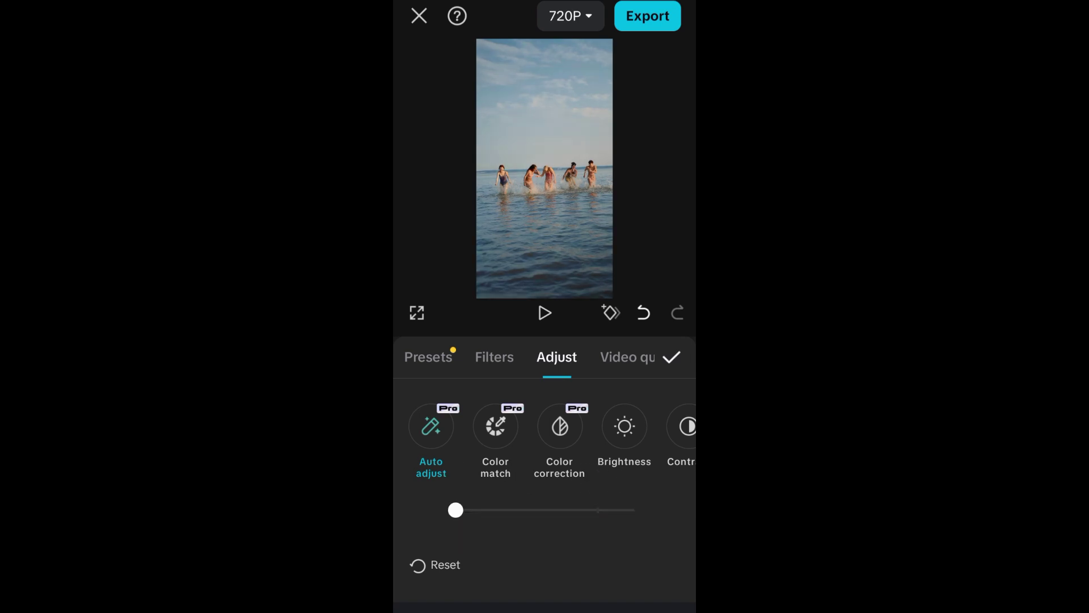
click(671, 356)
Reset and confirm clearing Adjust1's adjustments, close the panel, and deselect the layer
click(612, 497)
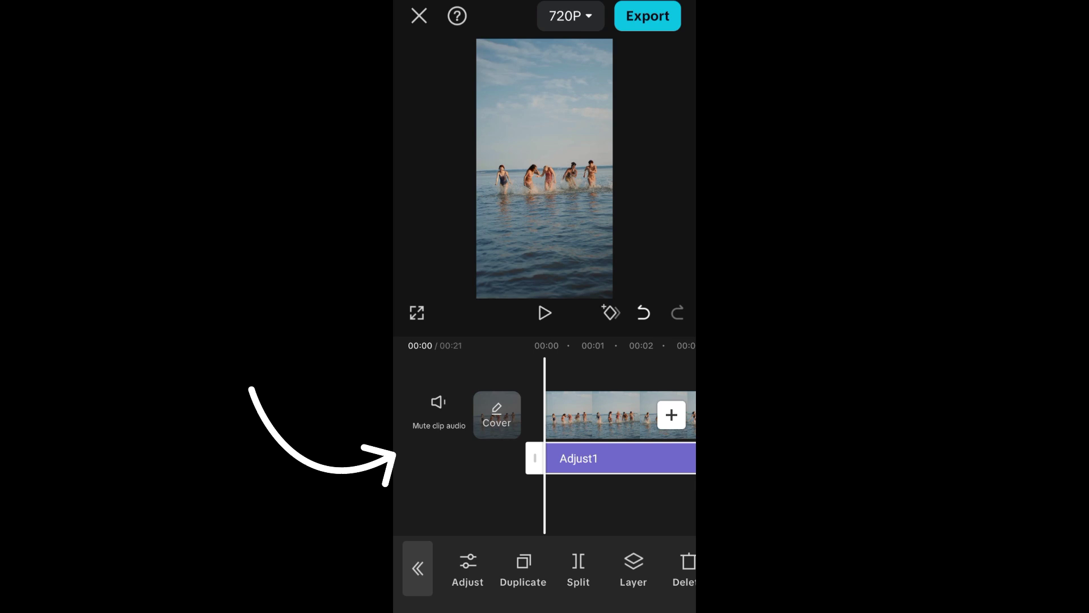
click(467, 569)
click(435, 568)
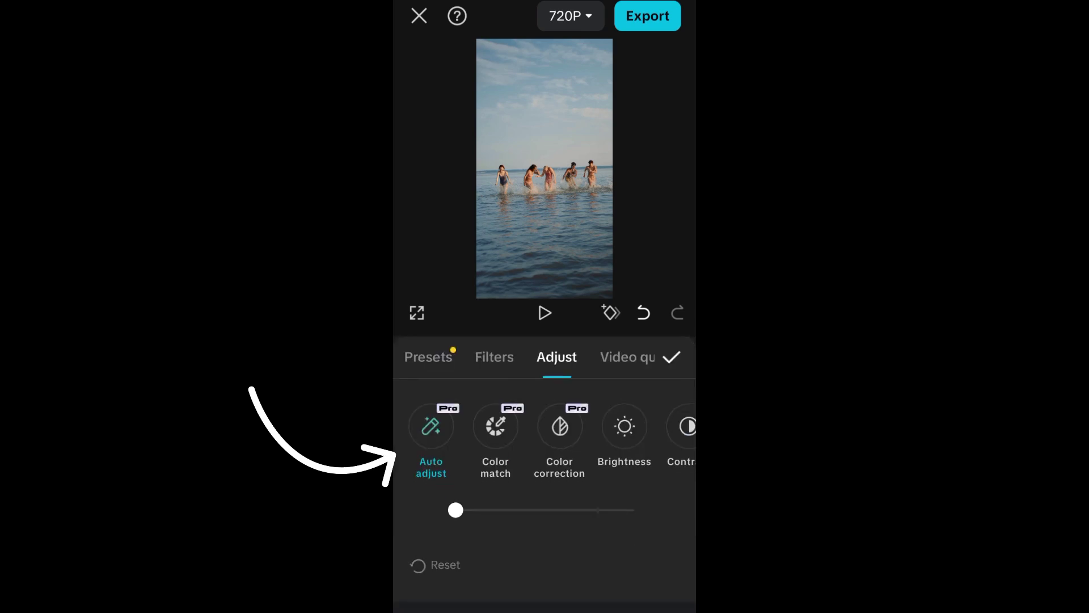
click(543, 310)
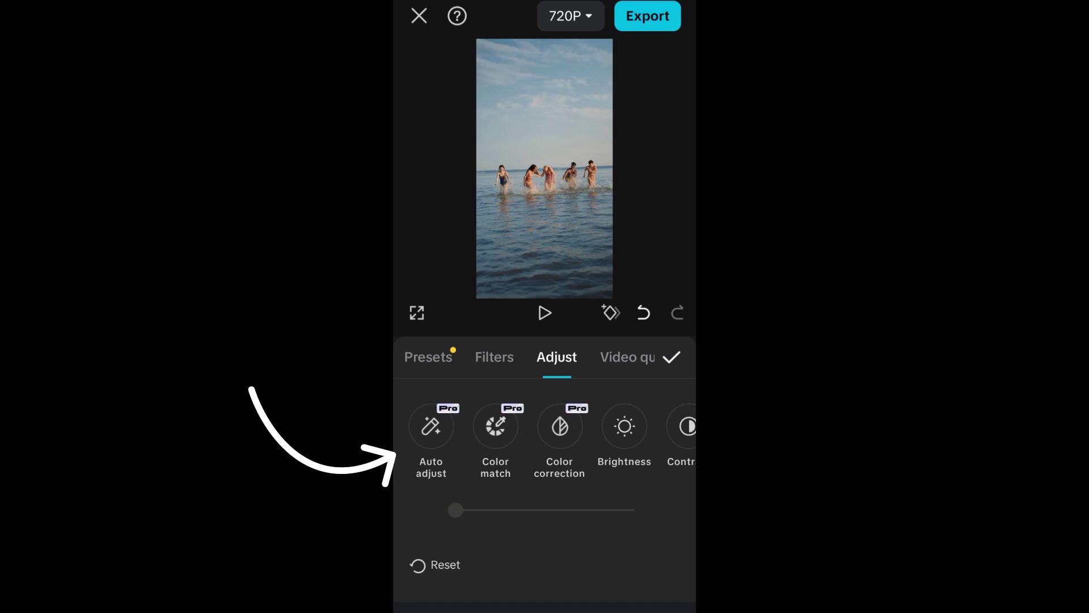
click(672, 357)
click(612, 502)
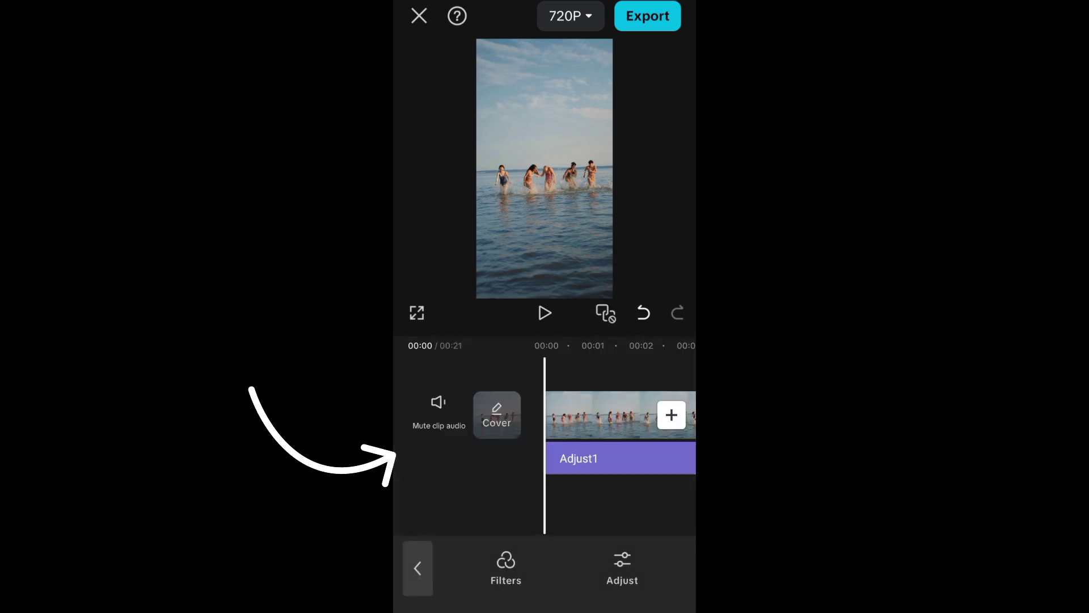
Select the Adjust1 layer beneath the beach clip and delete it
click(622, 458)
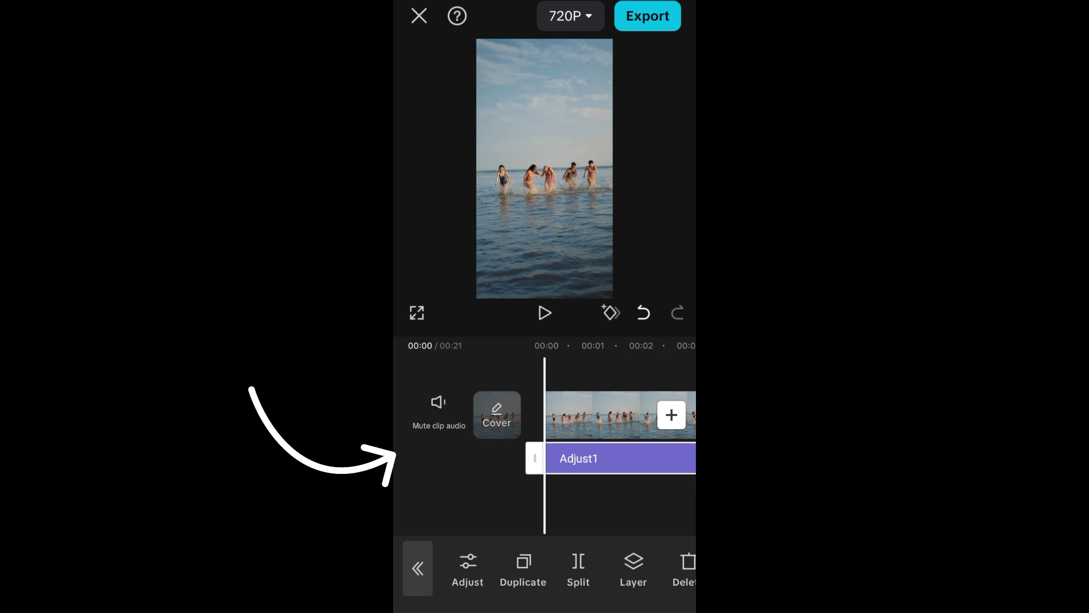
click(661, 566)
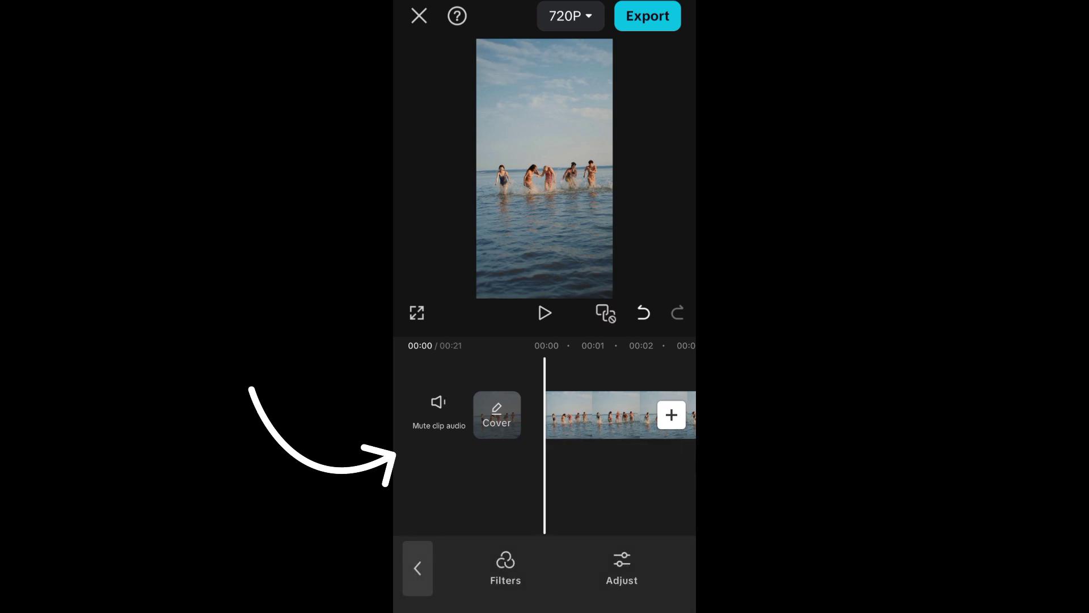